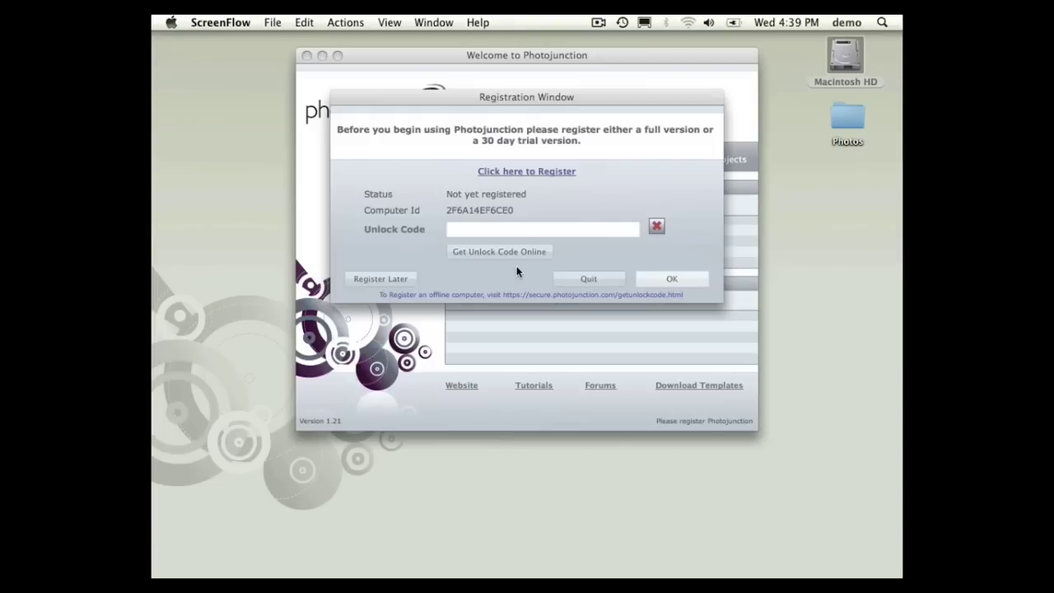
# - From the Registration Window, load the Queensberry page for a free Photojunction subscription in Safari
pyautogui.click(516, 271)
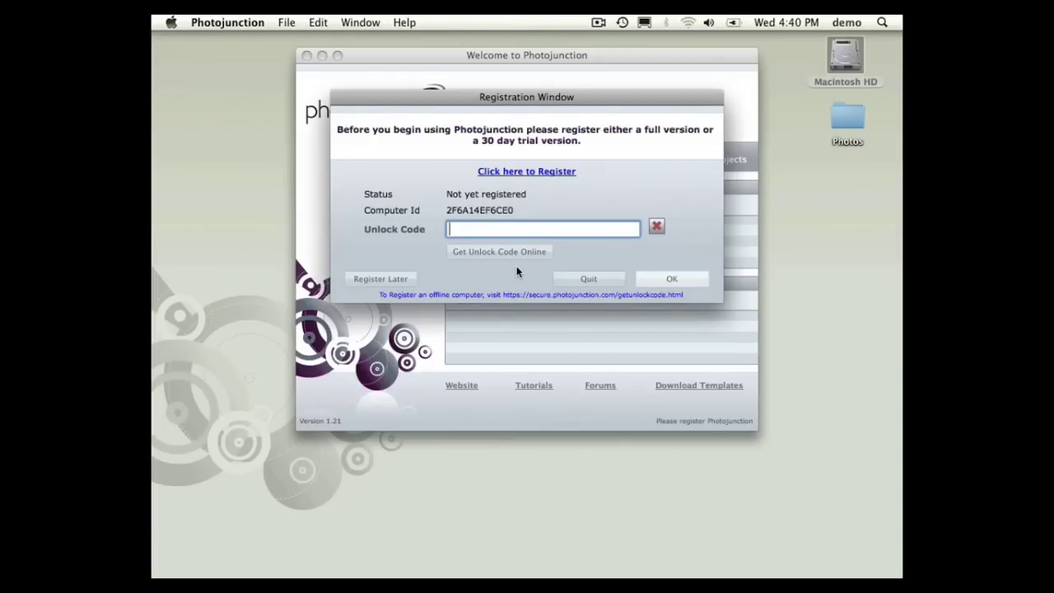
pyautogui.click(506, 172)
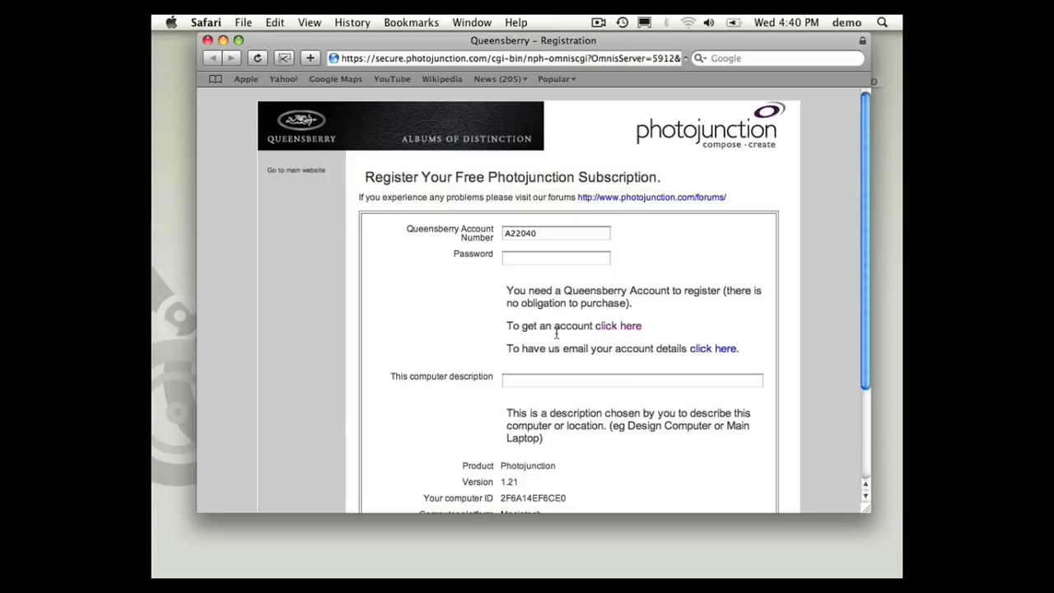
# - Start a new Queensberry account and enter the business trading name beginning 'Happy' from the suggestion
pyautogui.click(613, 329)
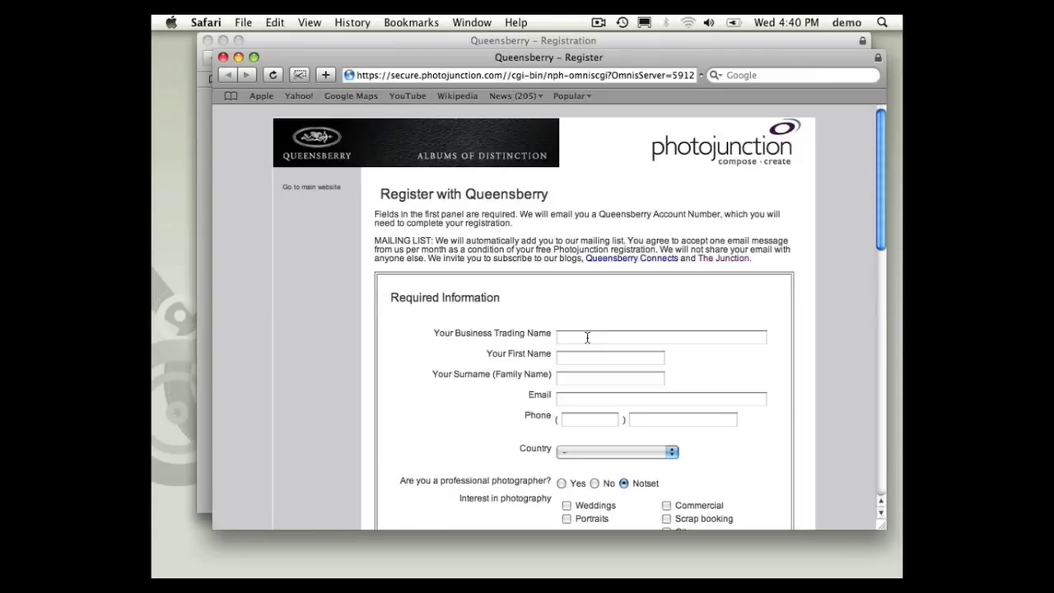
pyautogui.scroll(-2, 581, 330)
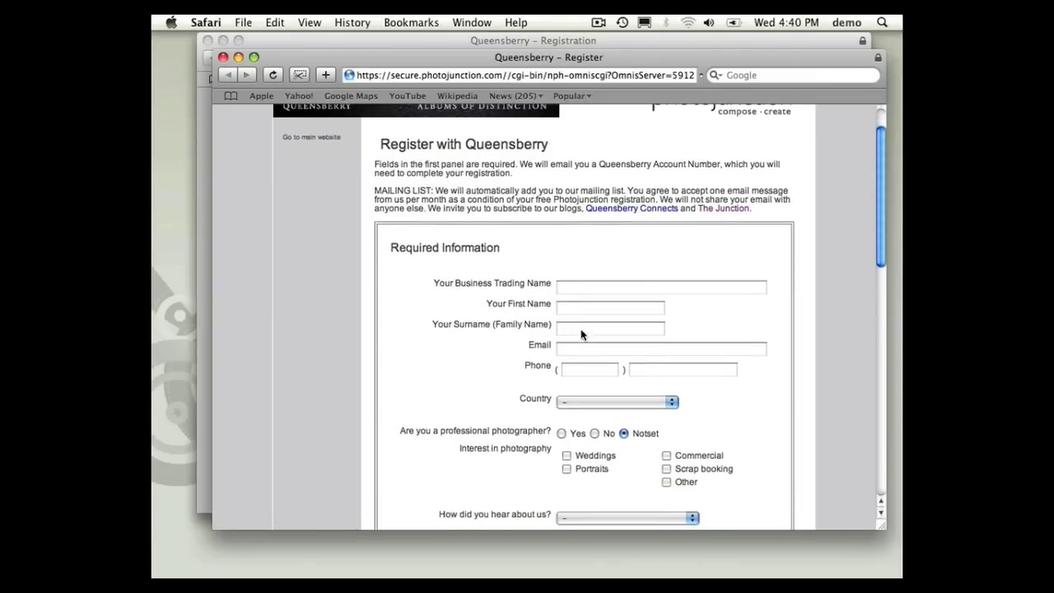
pyautogui.scroll(-2, 558, 321)
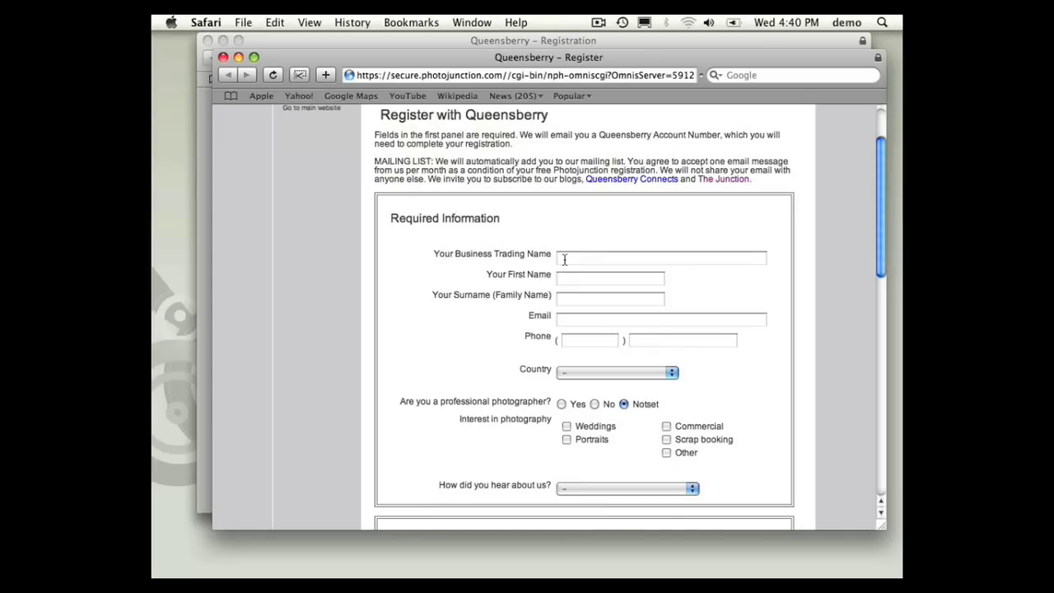
pyautogui.scroll(-10, 564, 259)
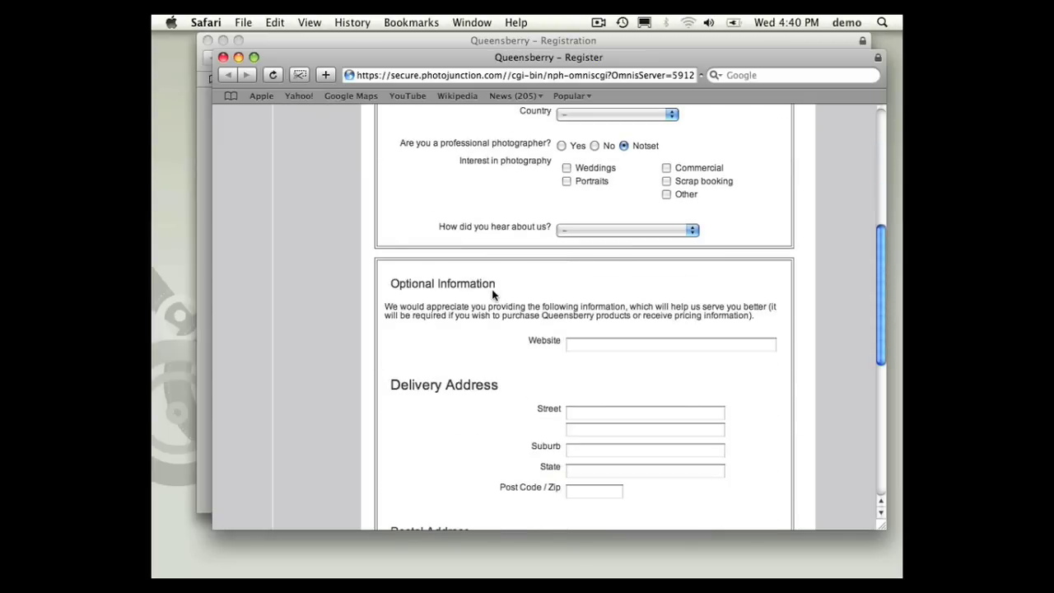
pyautogui.scroll(8, 491, 289)
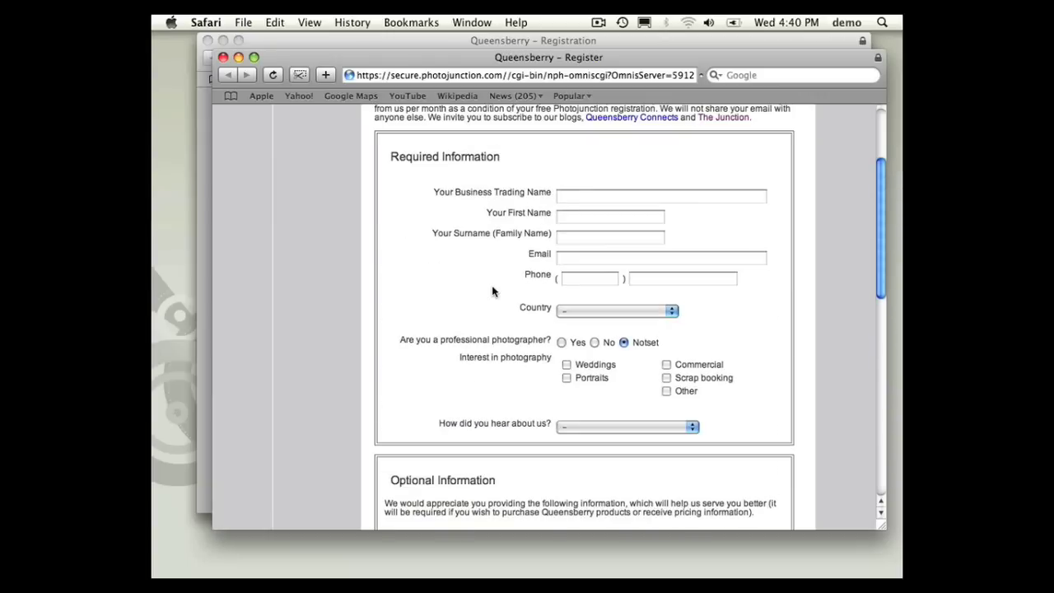
pyautogui.click(580, 195)
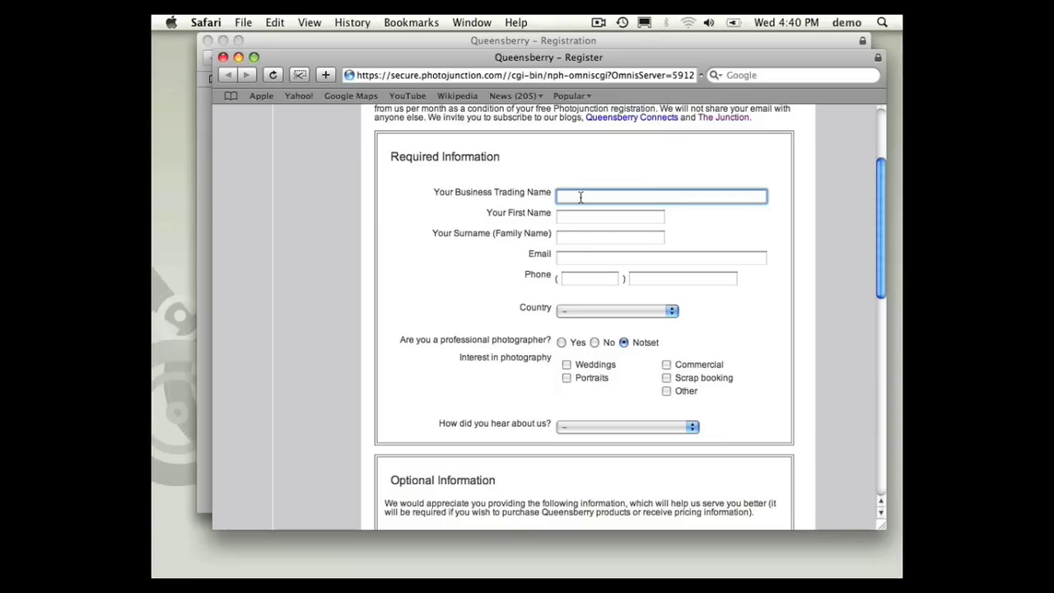
pyautogui.write('Happy')
pyautogui.press('Tab')
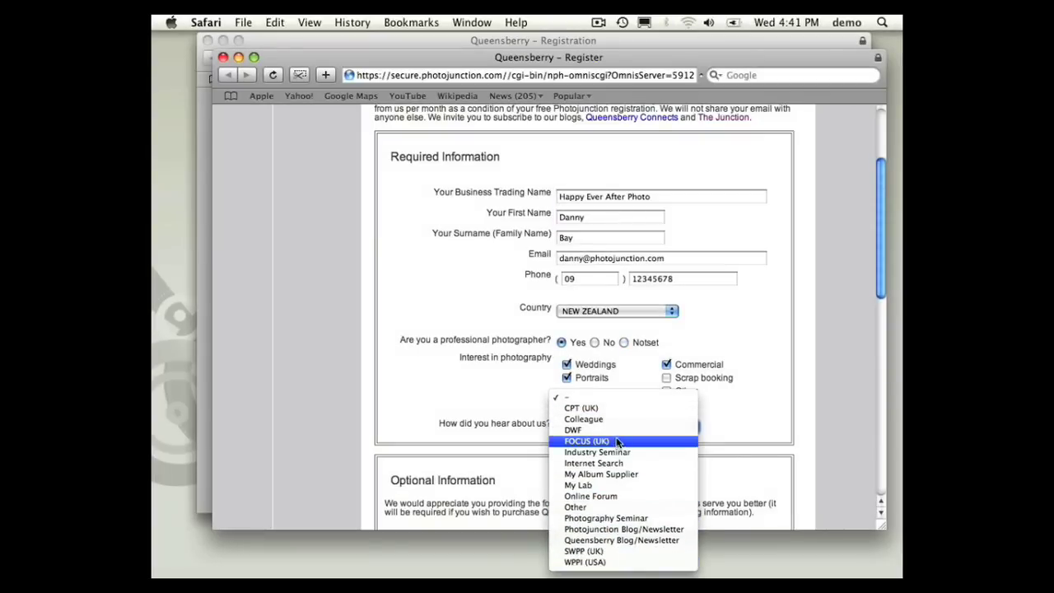
pyautogui.click(616, 429)
pyautogui.scroll(-10, 619, 424)
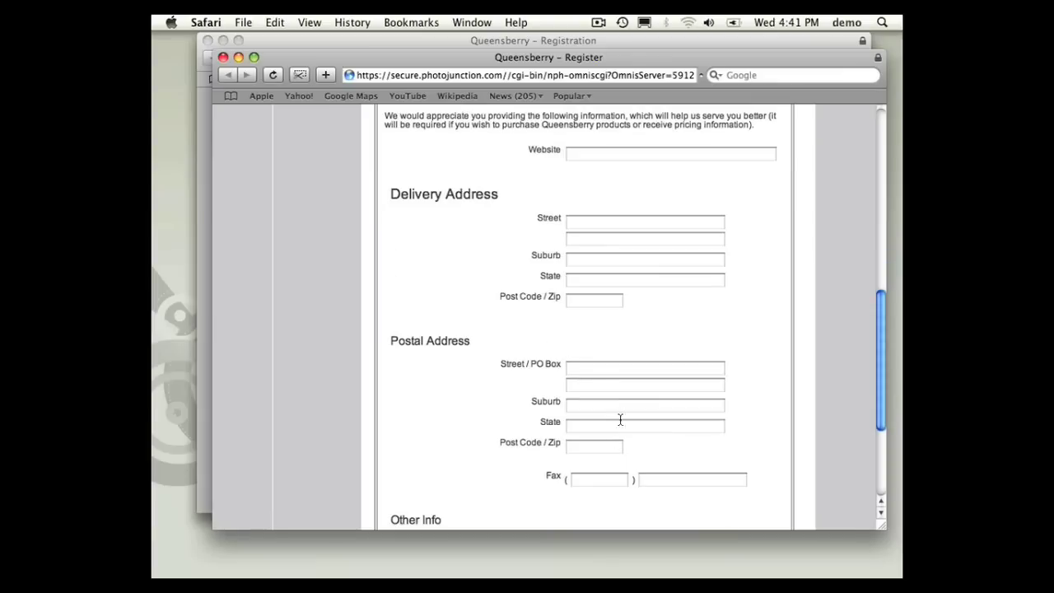
pyautogui.click(594, 158)
pyautogui.write('www.happyeverafter.com')
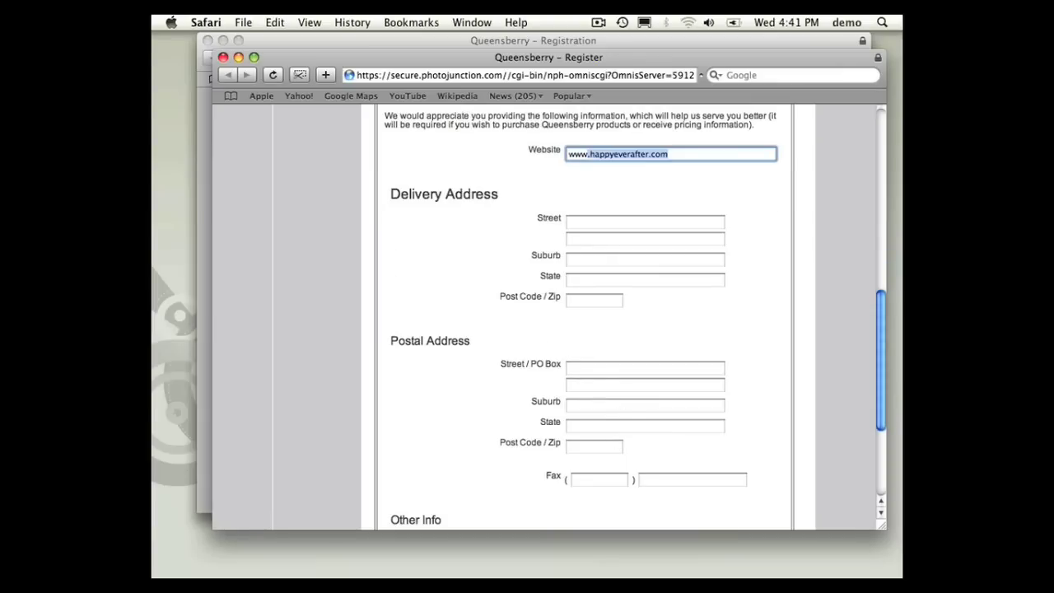
pyautogui.press('Tab')
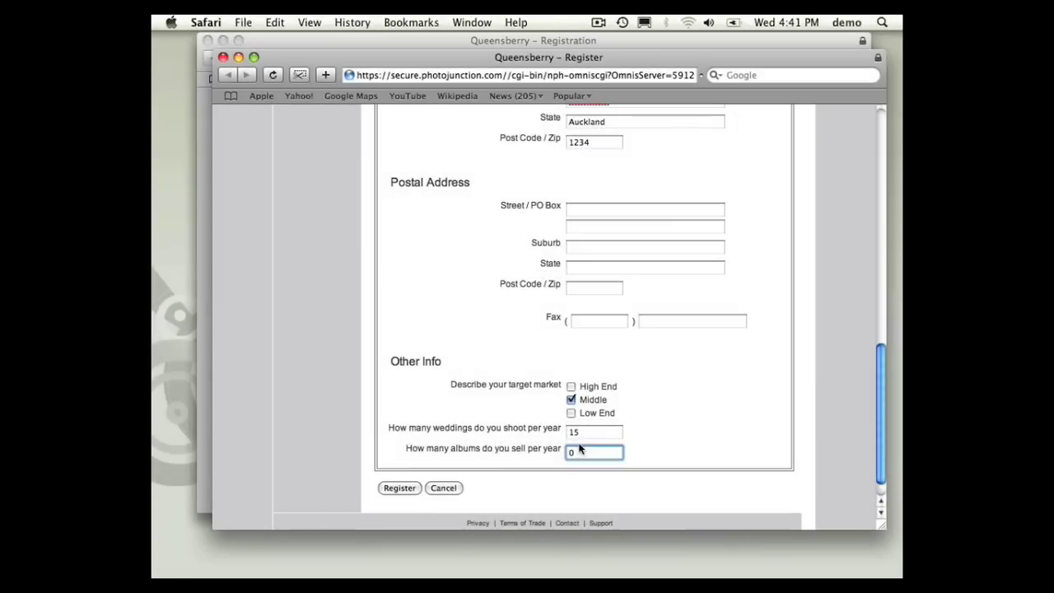
pyautogui.write('12')
pyautogui.click(527, 491)
pyautogui.click(396, 488)
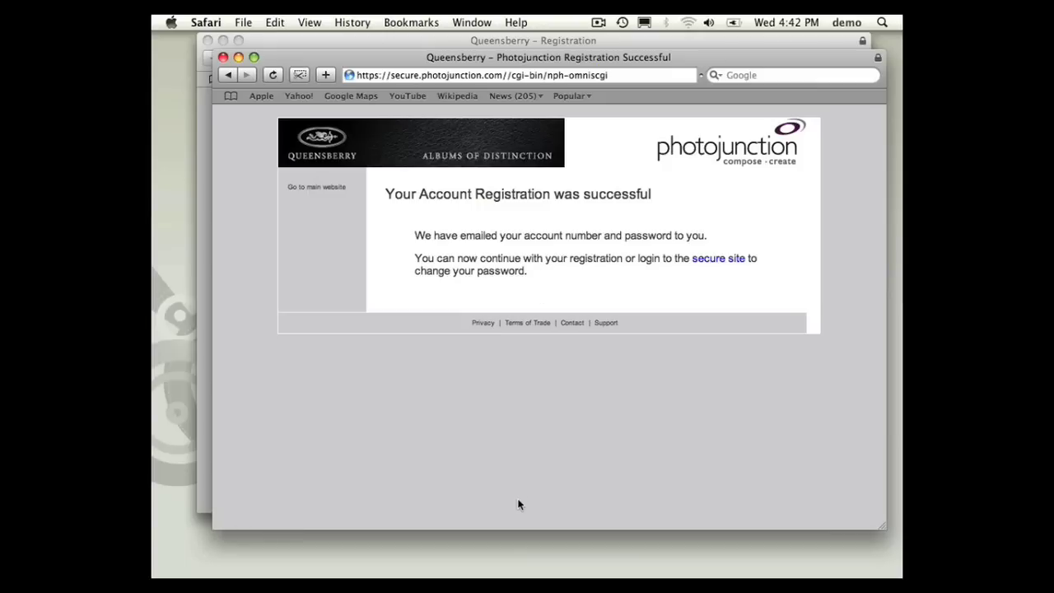
# - Switch to Mail to look for the Queensberry account email
pyautogui.moveTo(475, 572)
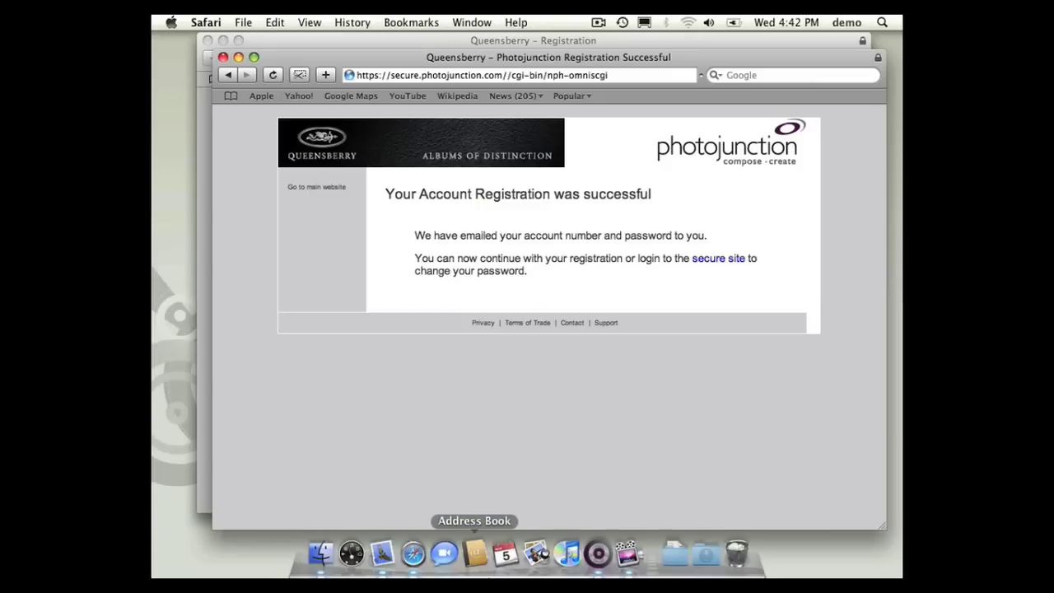
pyautogui.click(382, 553)
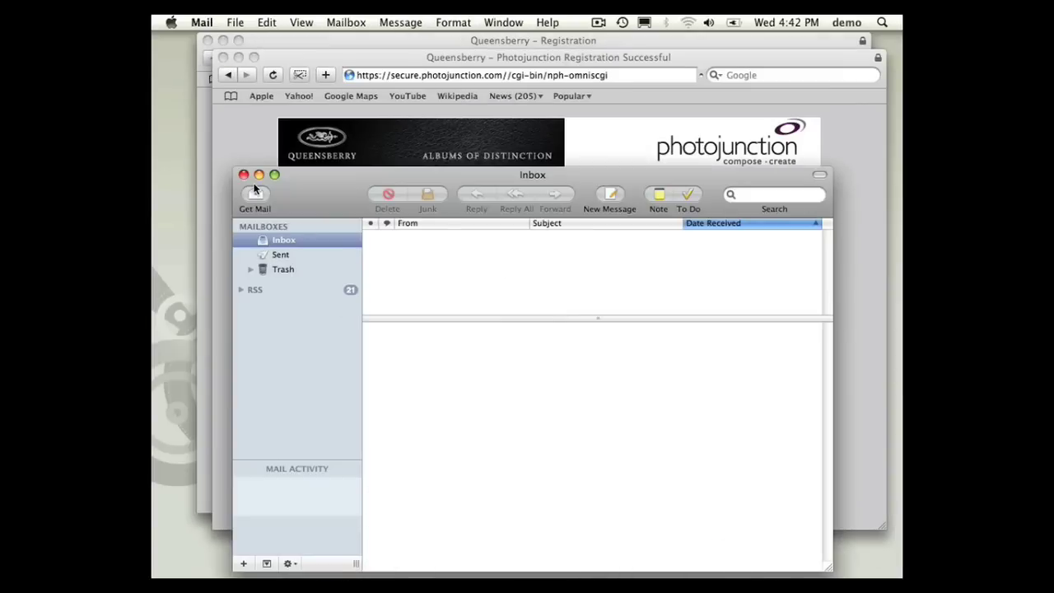
# - Fetch new mail, read the Queensberry account email, and bring the Safari page forward
pyautogui.click(254, 194)
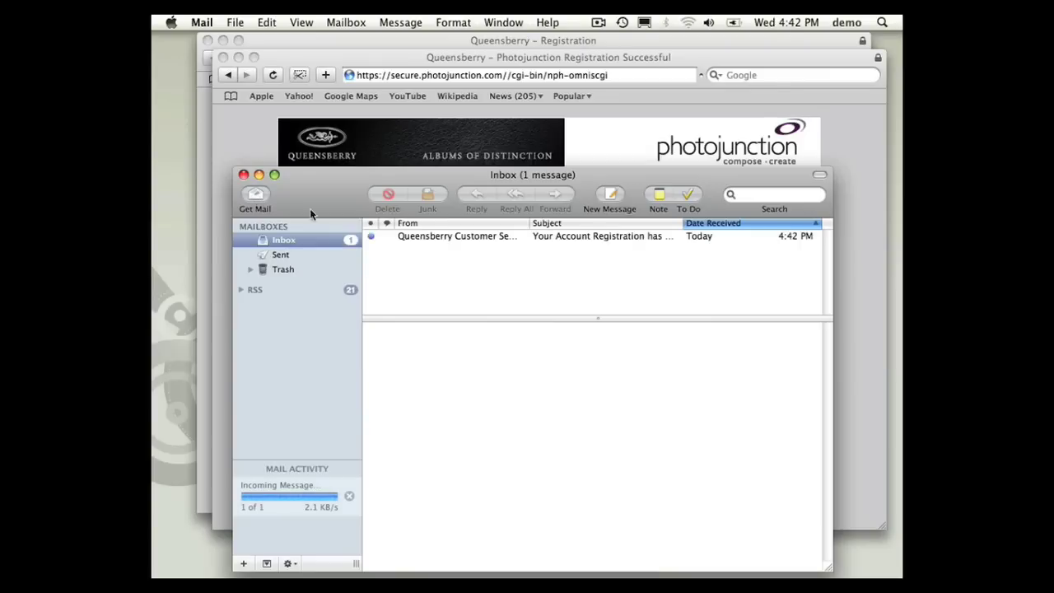
pyautogui.click(434, 237)
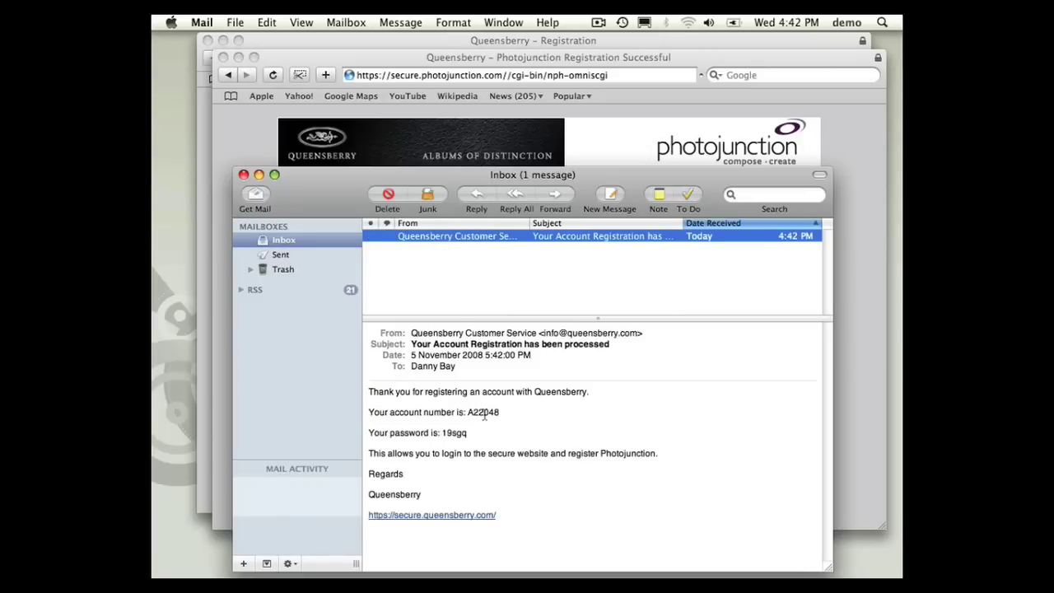
pyautogui.click(476, 194)
pyautogui.click(465, 124)
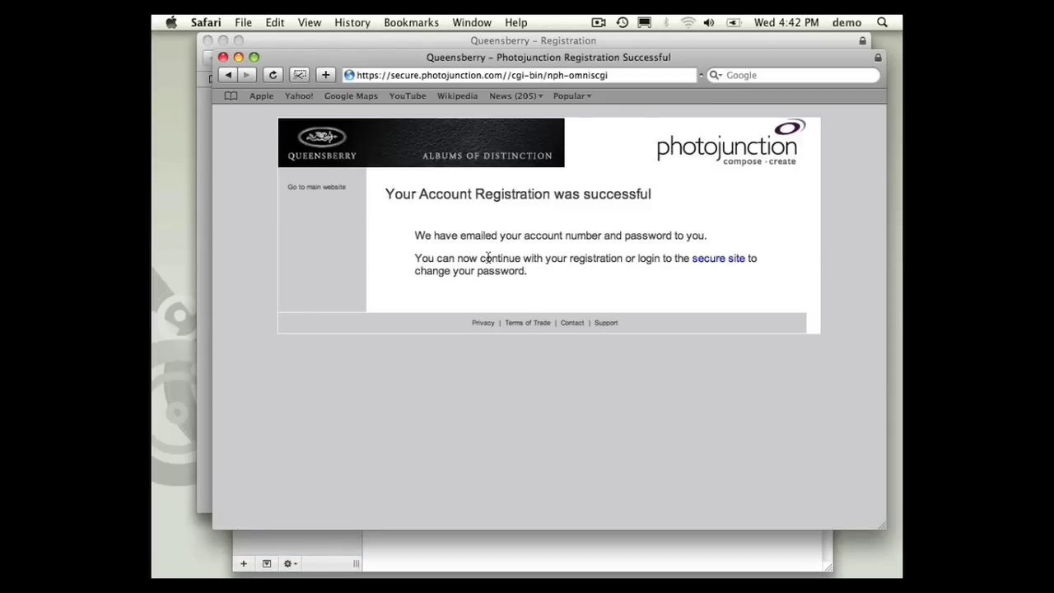
# - Close the confirmation window and paste the emailed account number into the registration form
pyautogui.press('super+w')
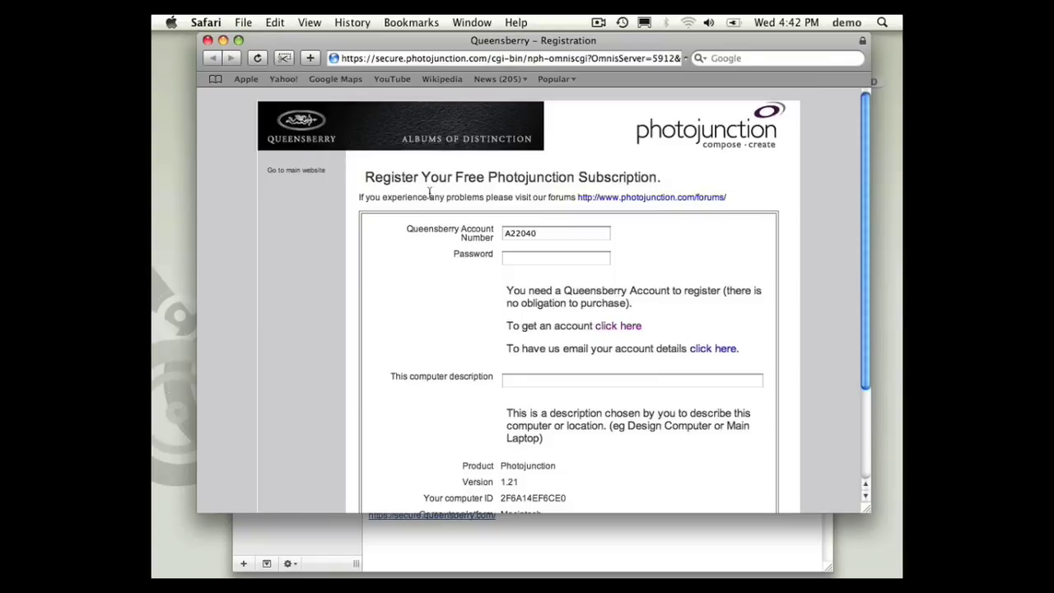
pyautogui.click(473, 537)
pyautogui.doubleClick(486, 412)
pyautogui.press('super+c')
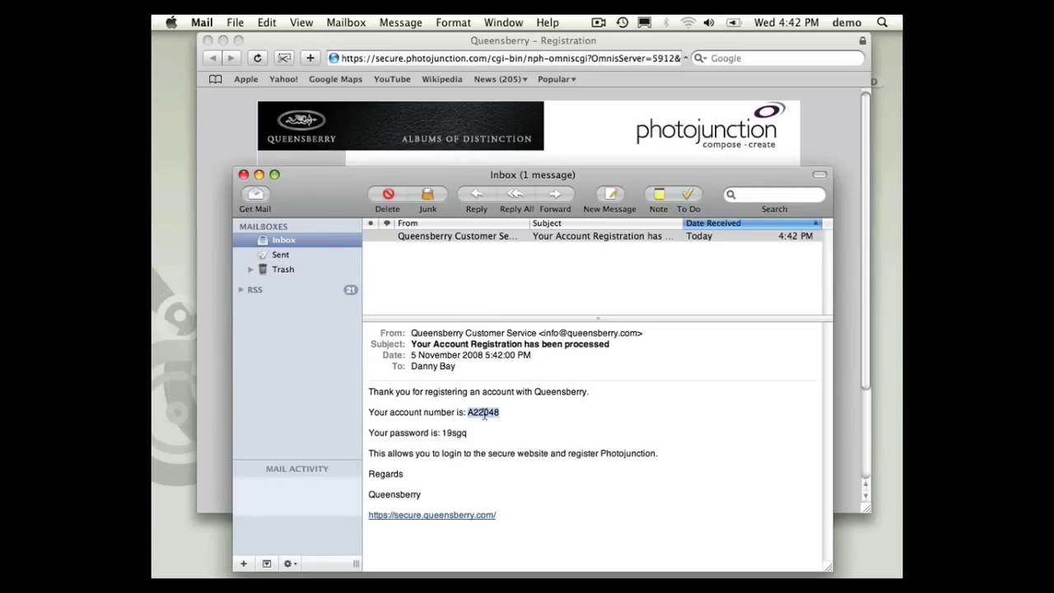
pyautogui.click(574, 148)
pyautogui.doubleClick(525, 233)
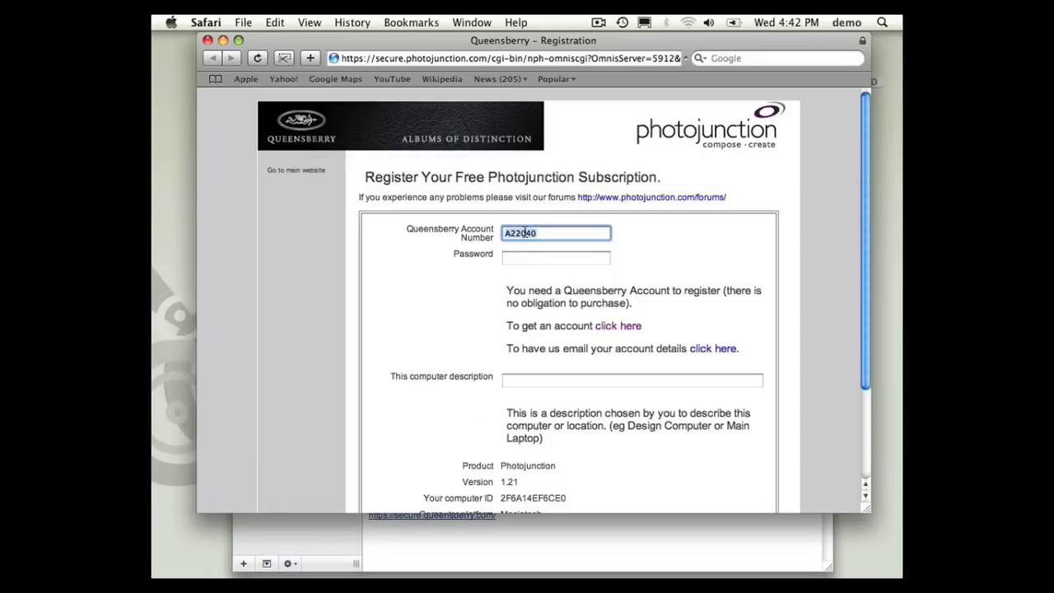
pyautogui.press('super+v')
# - Paste the emailed password into the form and enter 'Laptop' as the computer description
pyautogui.click(532, 540)
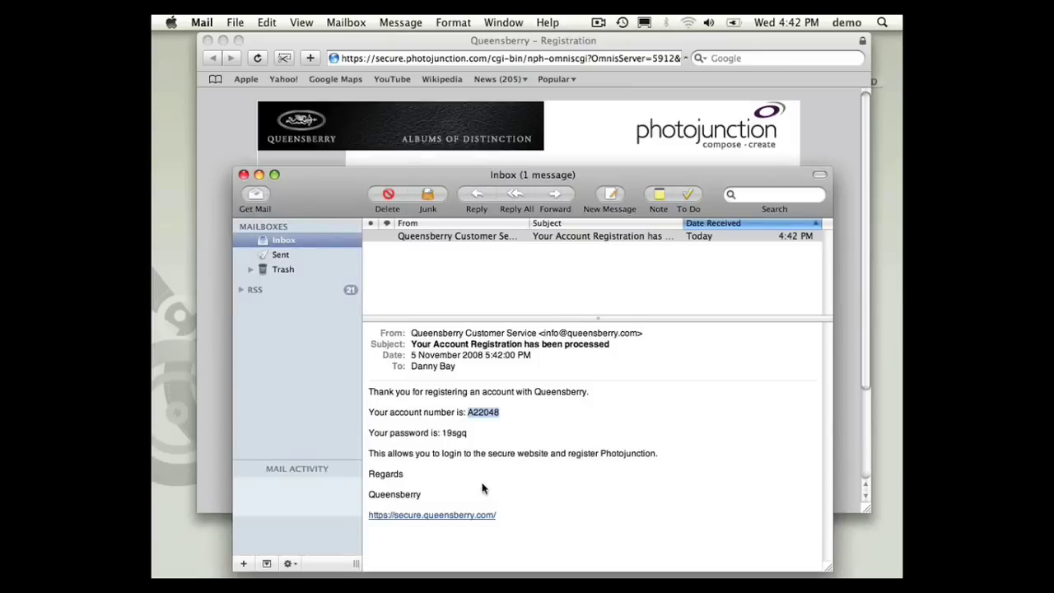
pyautogui.doubleClick(458, 433)
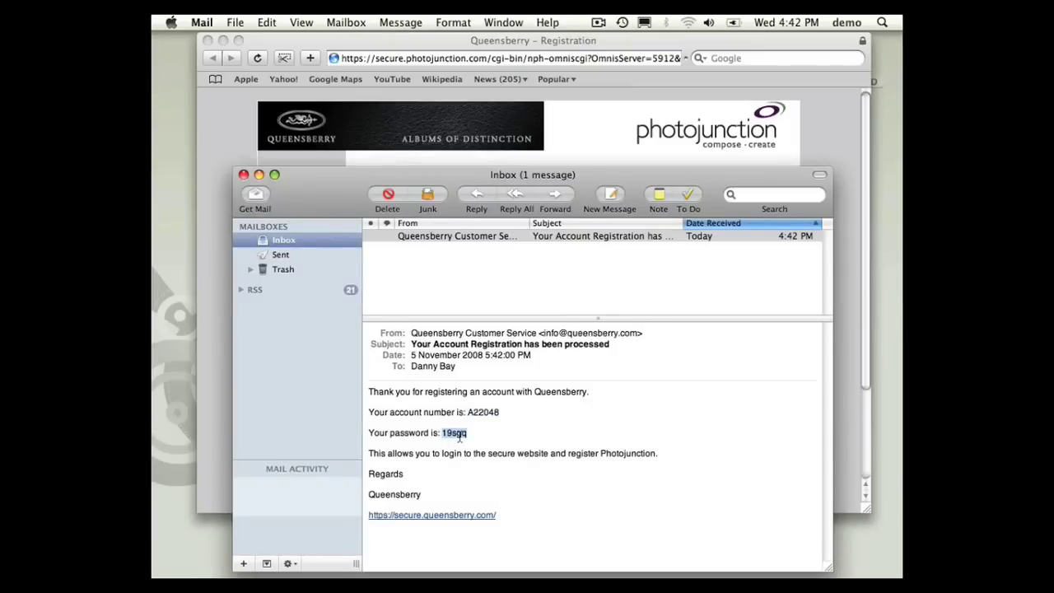
pyautogui.click(591, 141)
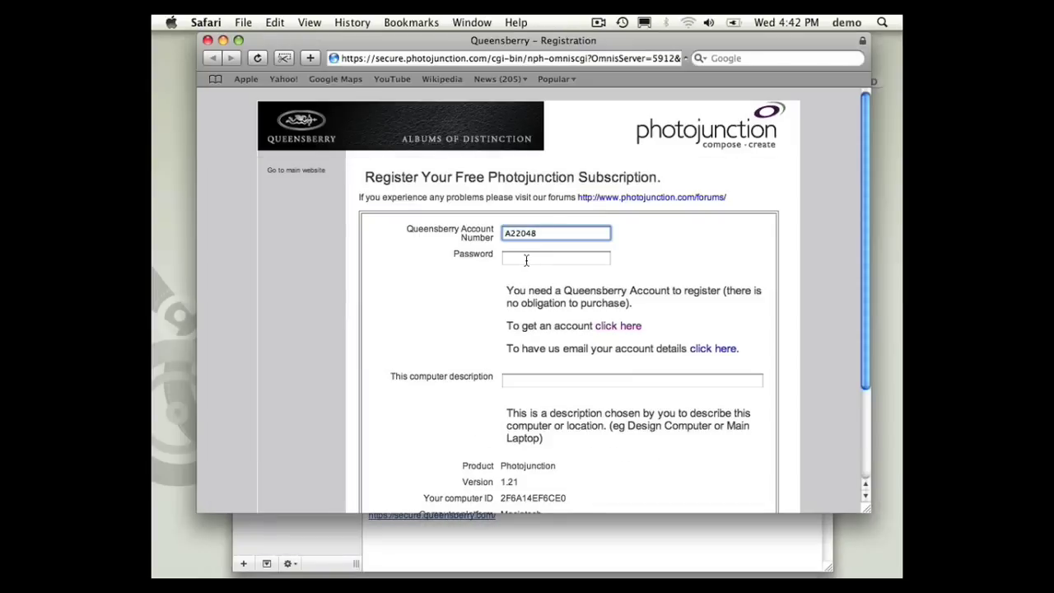
pyautogui.click(524, 258)
pyautogui.press('super+v')
pyautogui.click(521, 379)
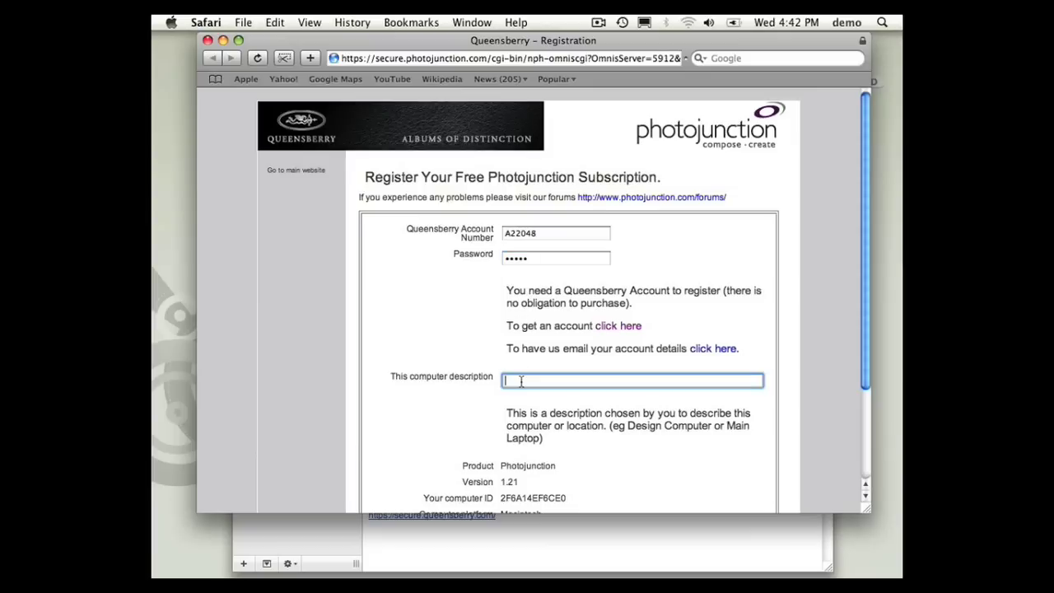
pyautogui.scroll(-2, 521, 380)
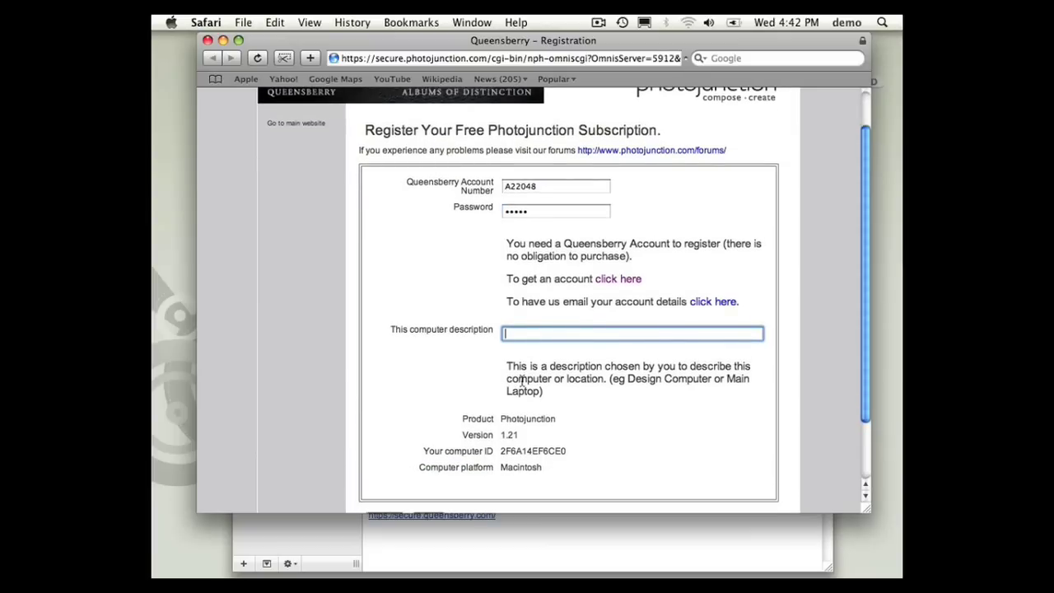
pyautogui.write('Laptop')
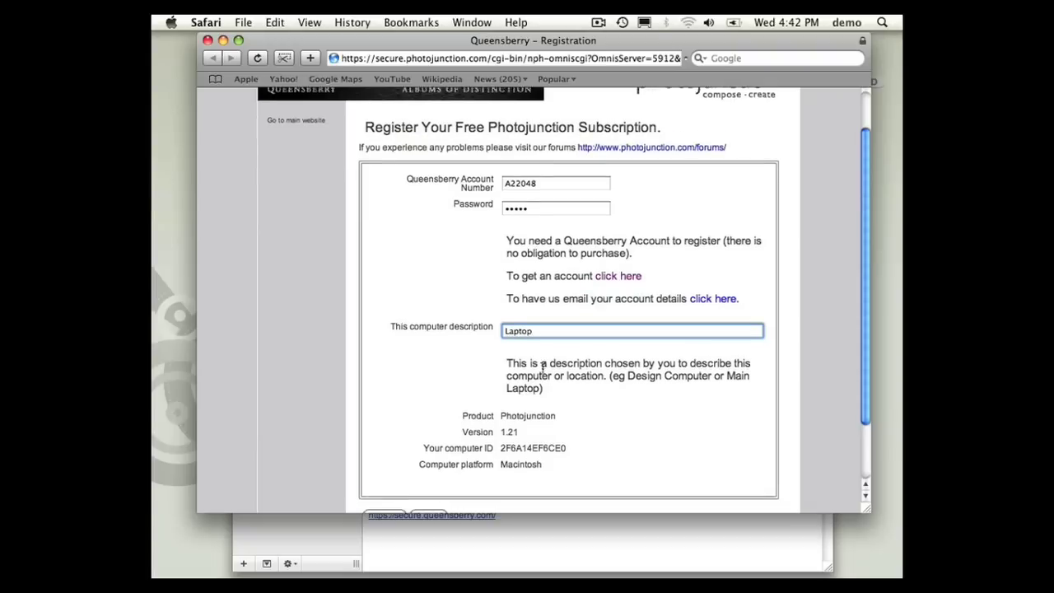
pyautogui.scroll(-3, 541, 367)
# - Submit the Photojunction registration, then close the Safari and Mail windows
pyautogui.click(383, 443)
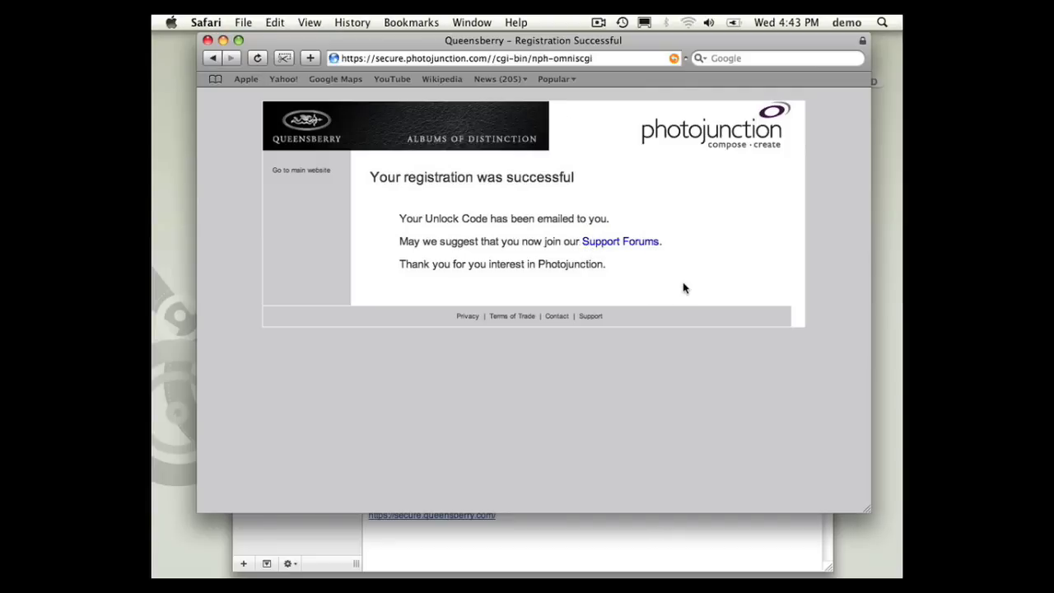
pyautogui.press('super+w')
pyautogui.click(585, 182)
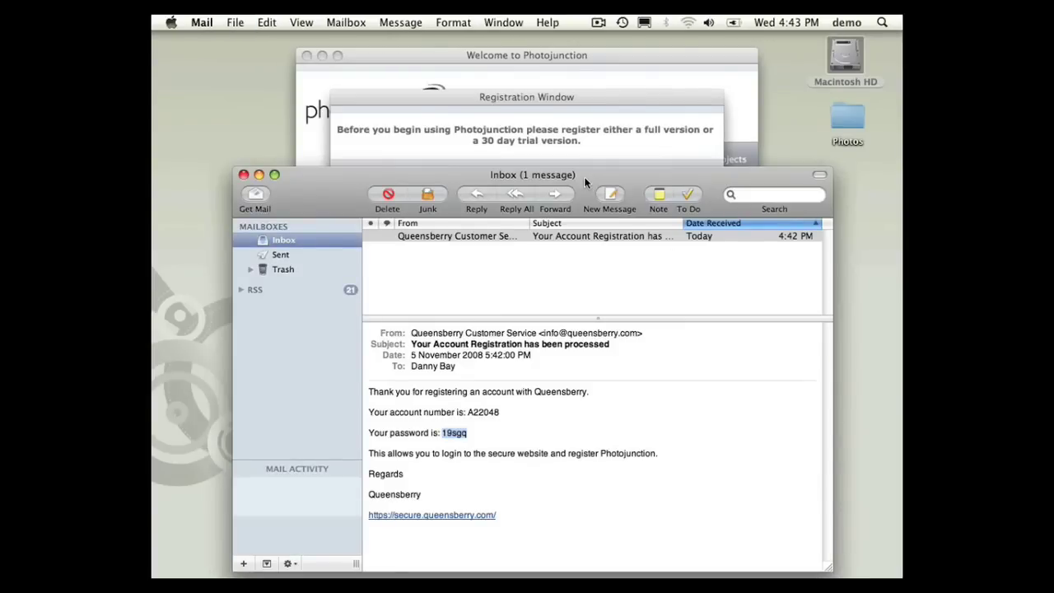
pyautogui.press('super+w')
# - Paste the emailed unlock code into Photojunction's Unlock Code field
pyautogui.click(582, 212)
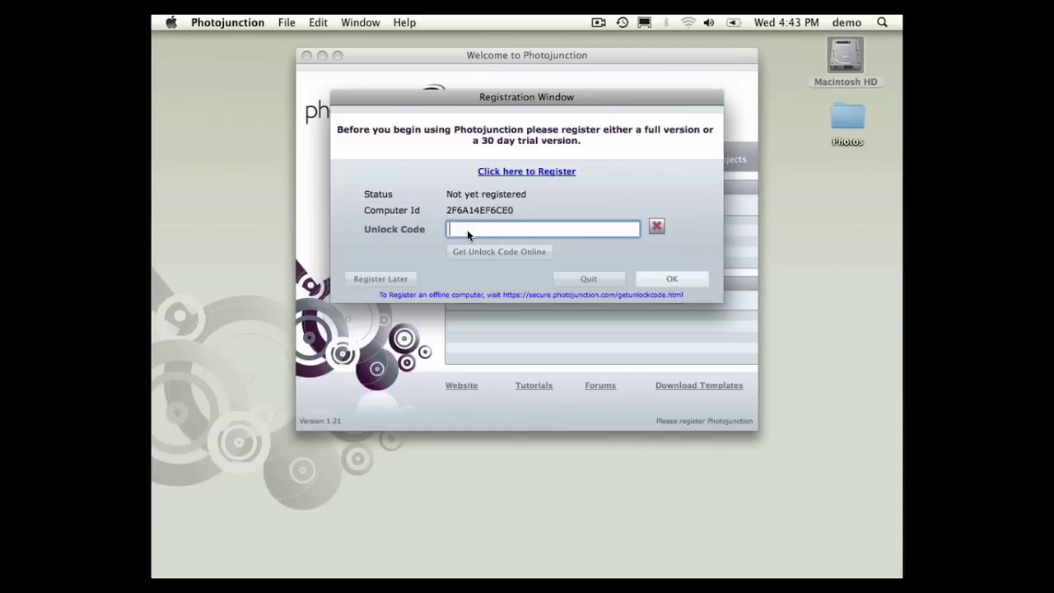
pyautogui.click(464, 252)
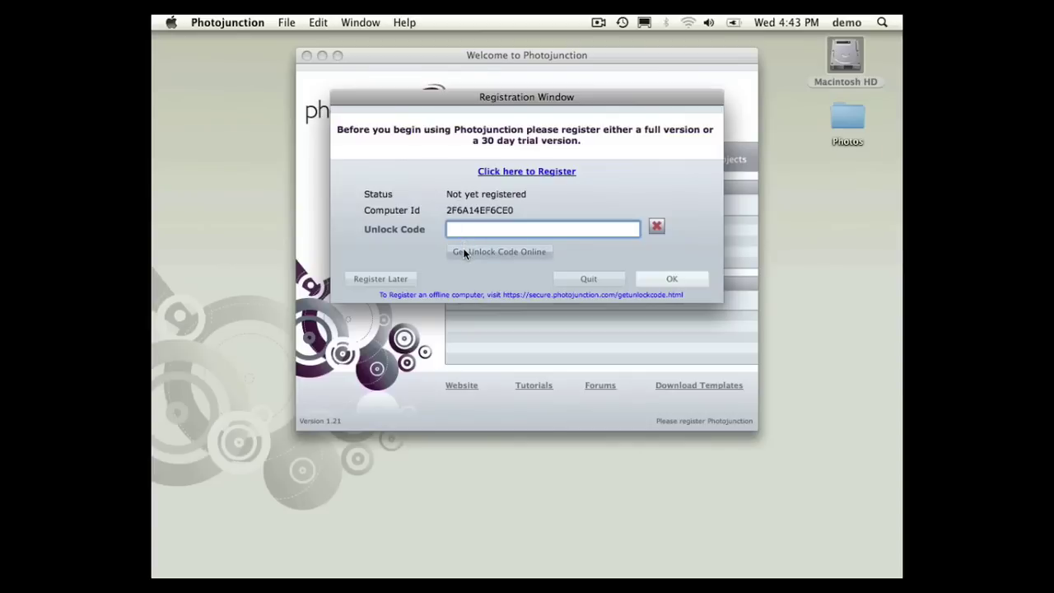
pyautogui.press('super+v')
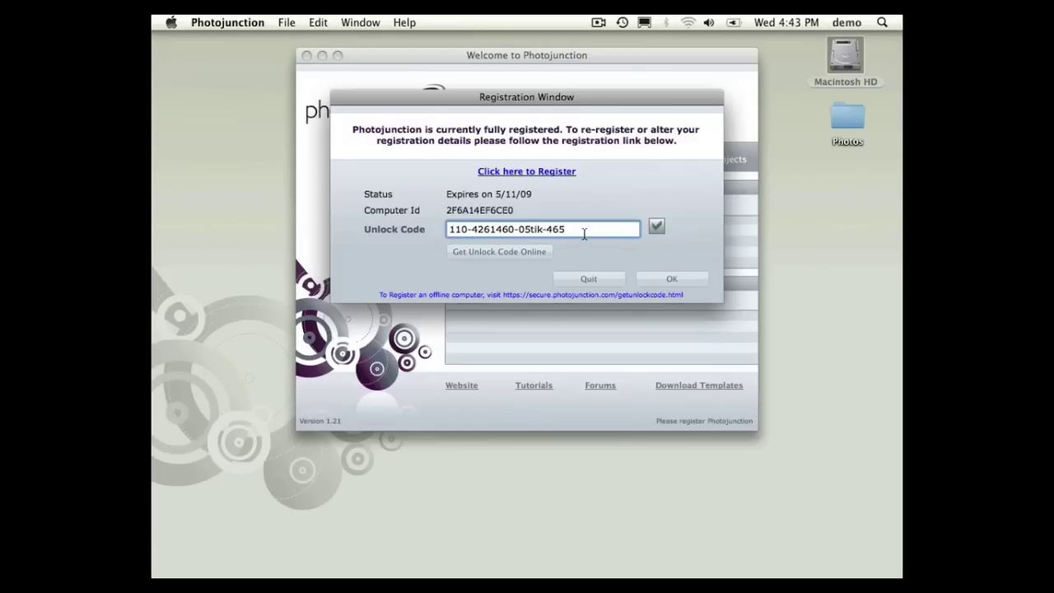
# - Confirm the registration with OK and open the End User Licence Agreement in the Welcome window
pyautogui.click(668, 278)
pyautogui.click(670, 279)
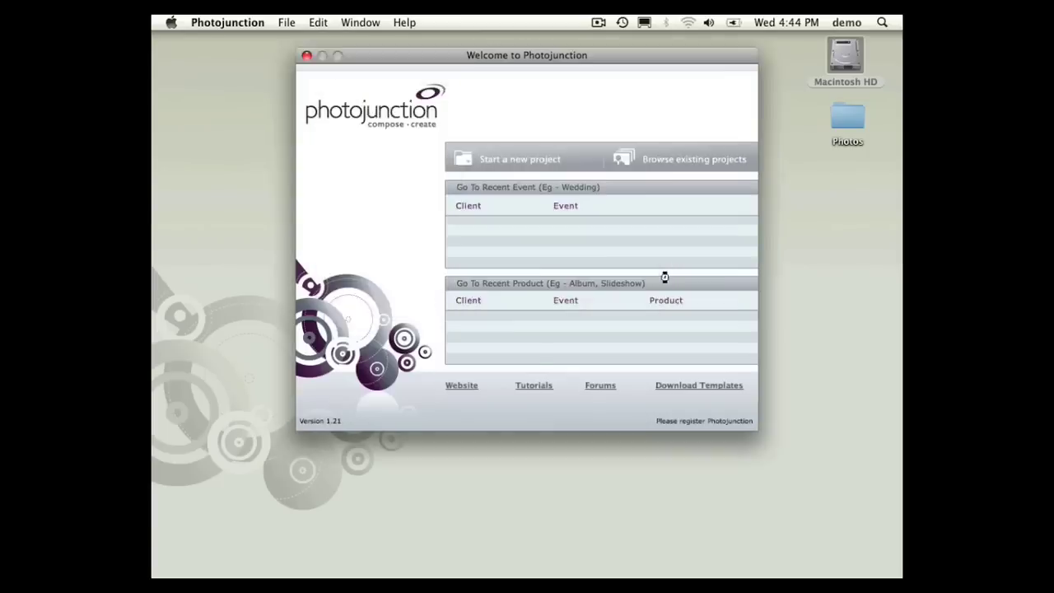